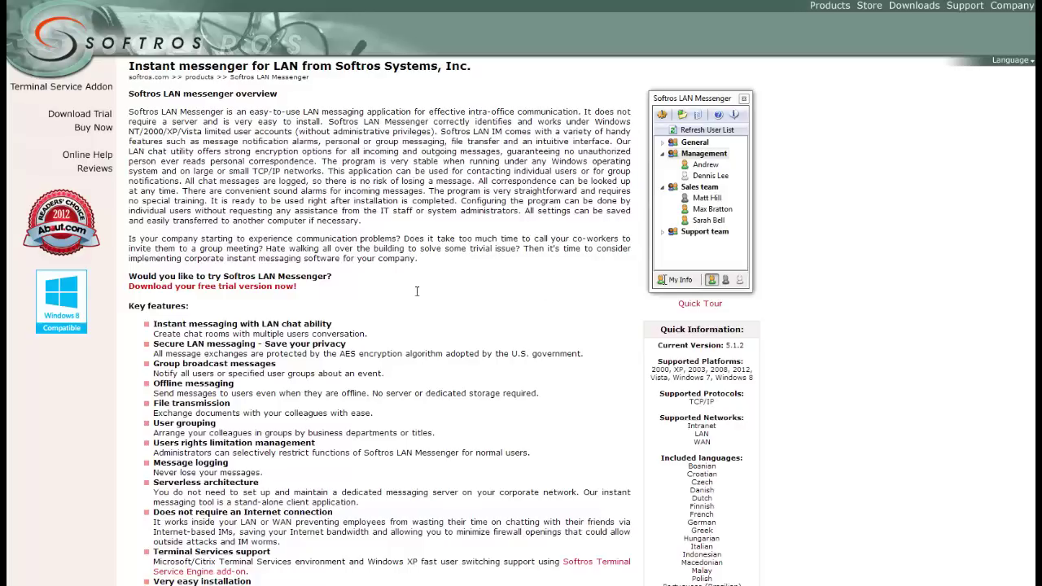
- Download the Softros LAN Messenger standard self-extraction package (6.18 Mb) from the trial download page and run the installer
left_click(175, 288)
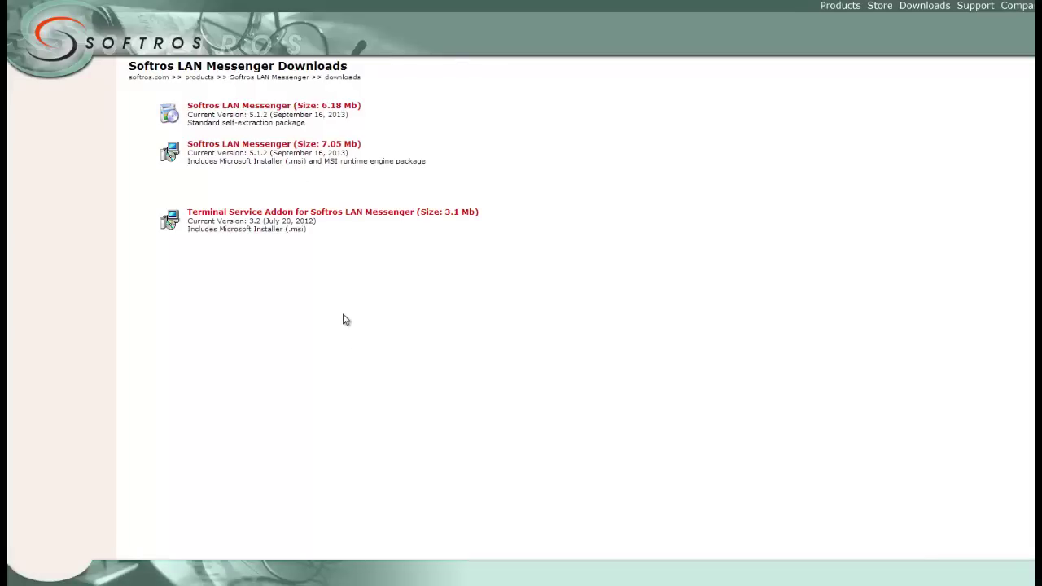
left_click(246, 107)
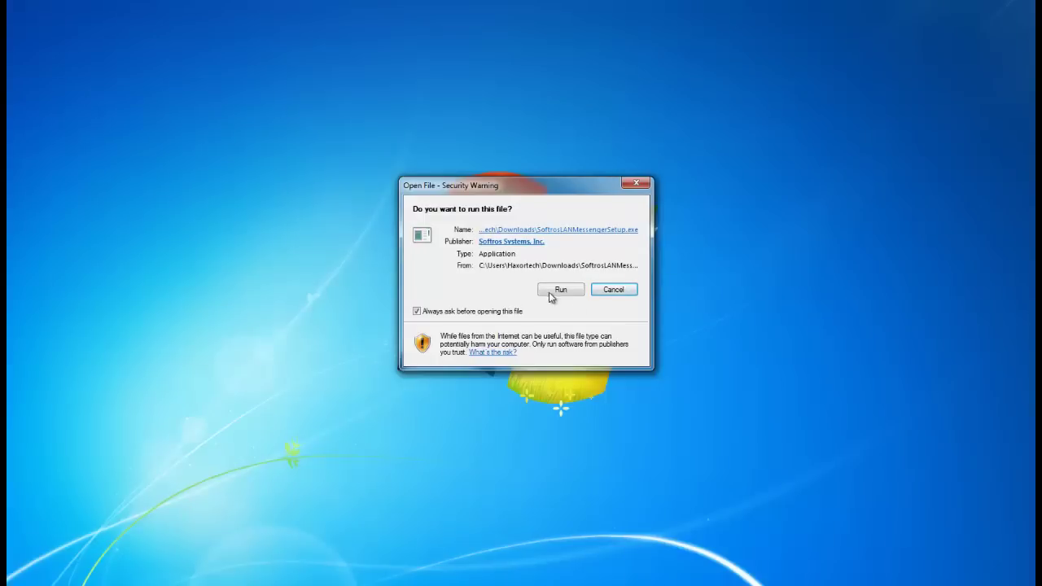
left_click(561, 291)
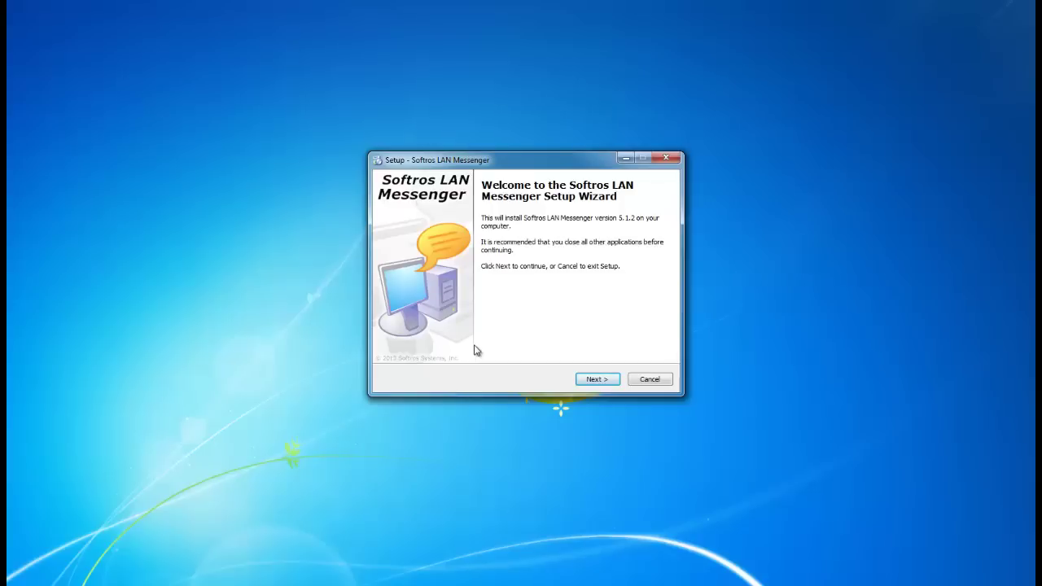
- Install Softros LAN Messenger in the default folder, accepting the license agreement, and launch it on finishing setup
left_click(598, 380)
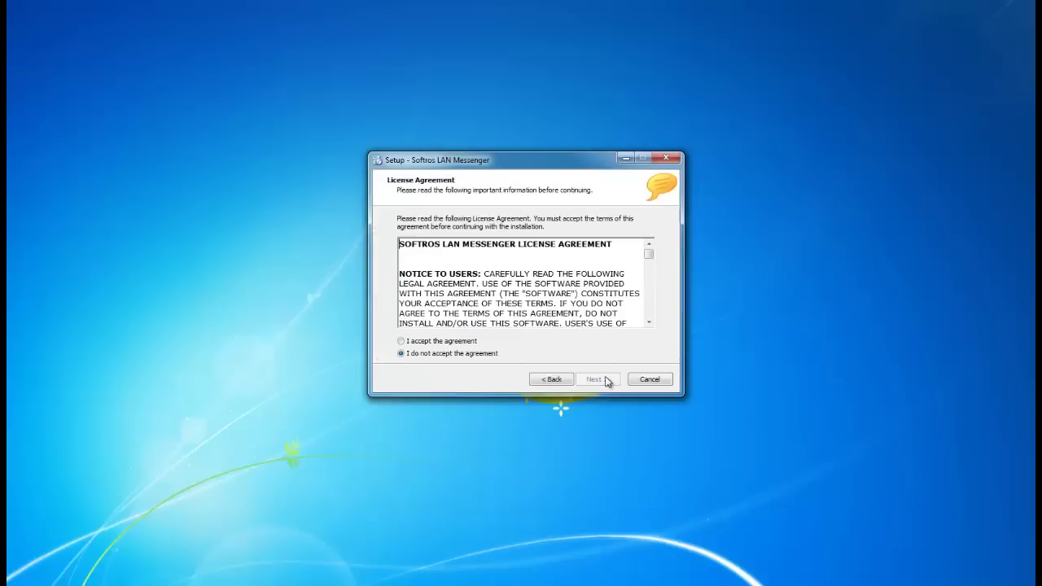
left_click(453, 341)
left_click(599, 382)
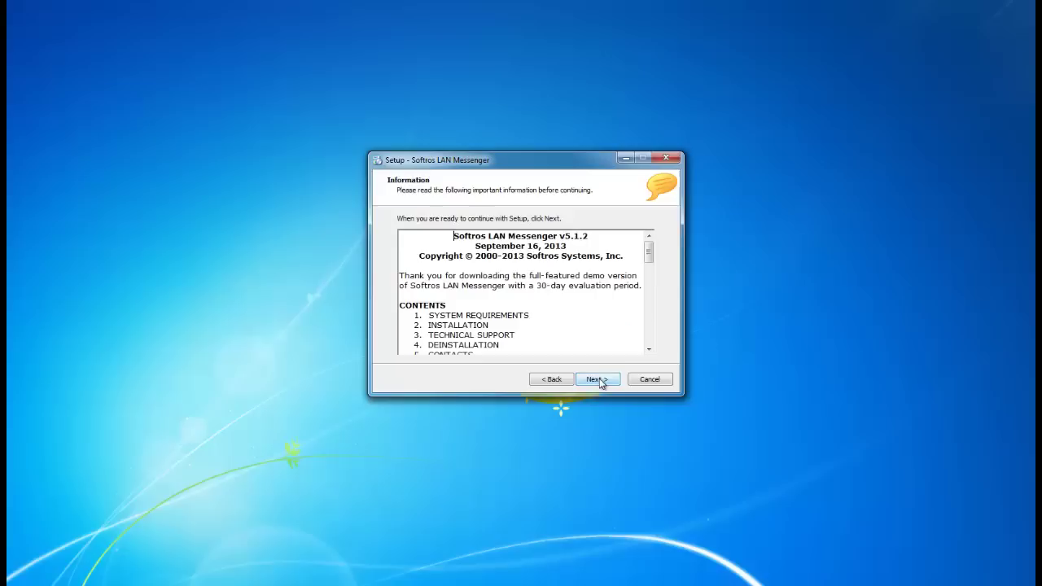
left_click(598, 380)
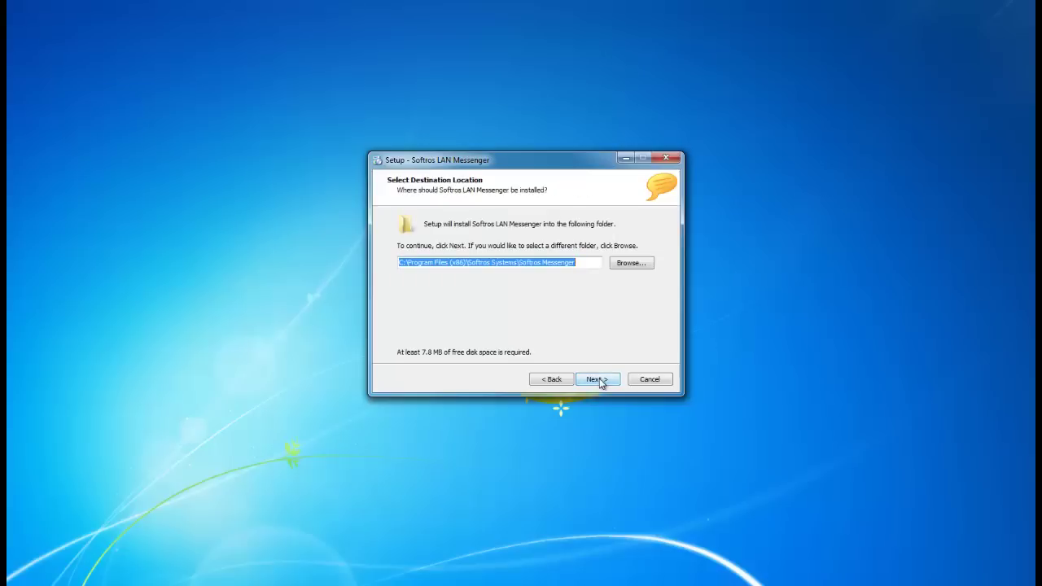
left_click(600, 381)
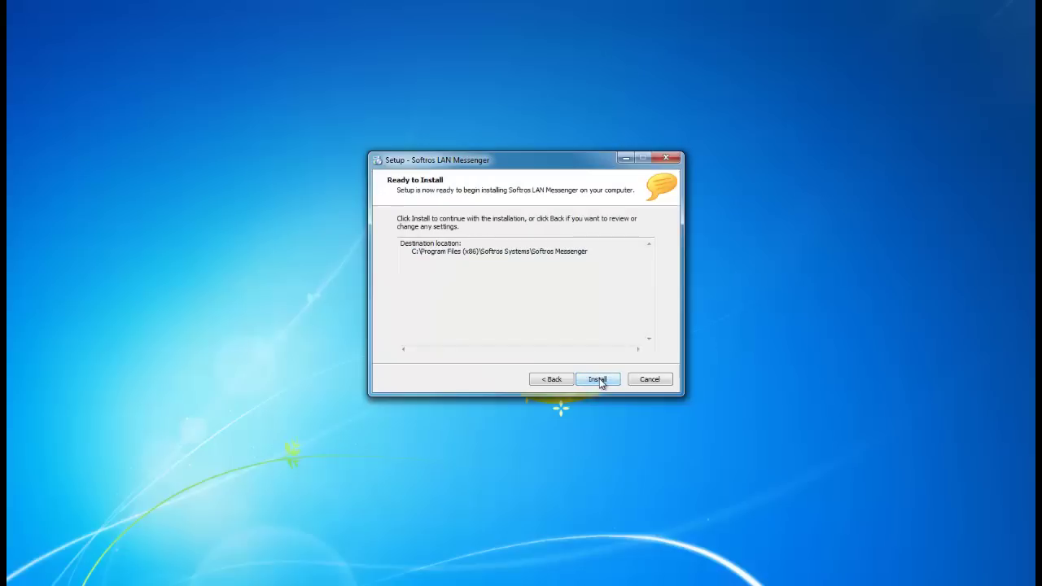
left_click(598, 380)
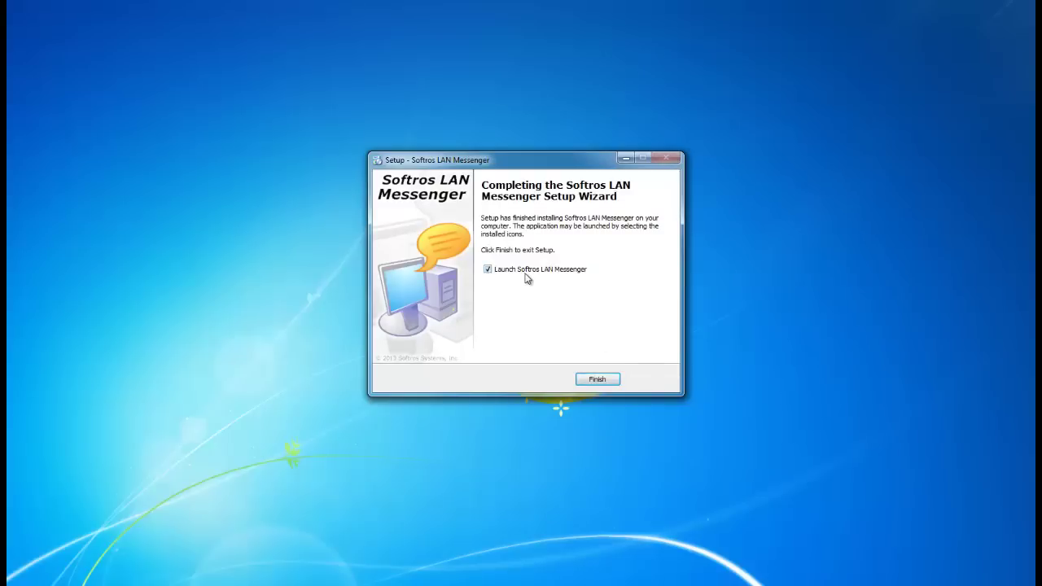
left_click(598, 380)
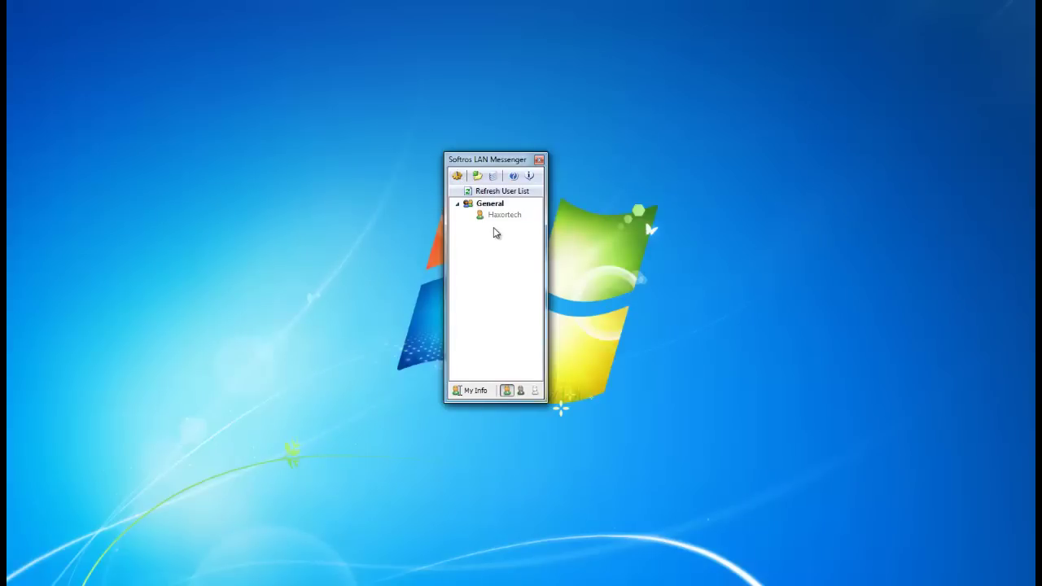
- Look at the commands offered by the messenger's notification-area icon and dismiss them without choosing any
left_click(939, 585)
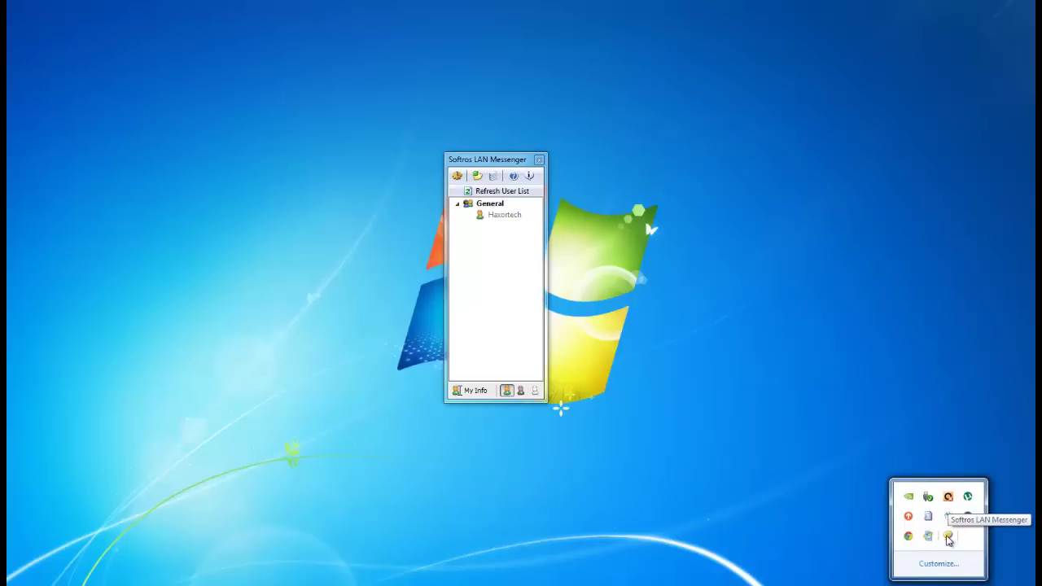
right_click(948, 537)
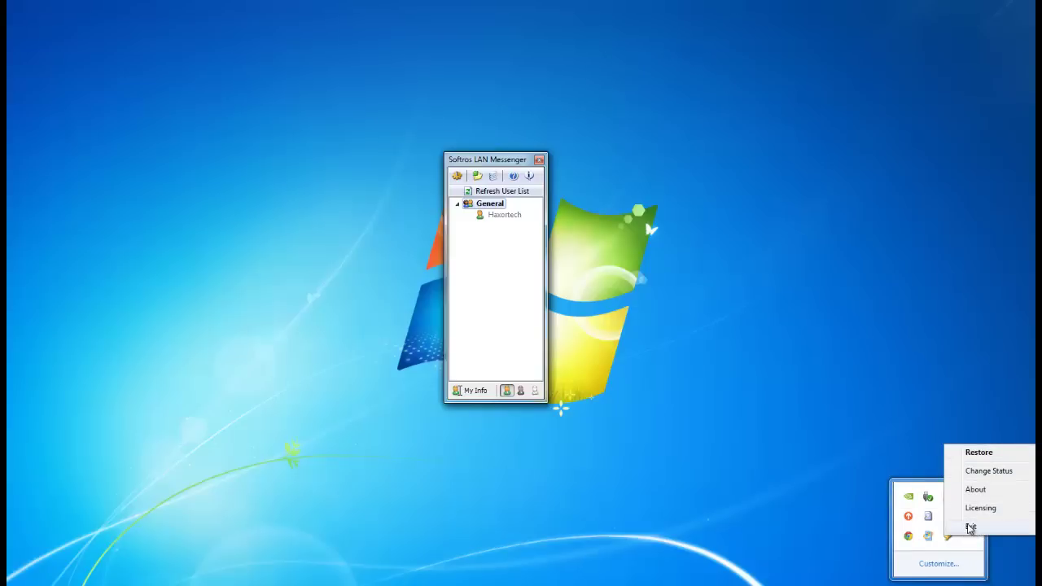
left_click(814, 413)
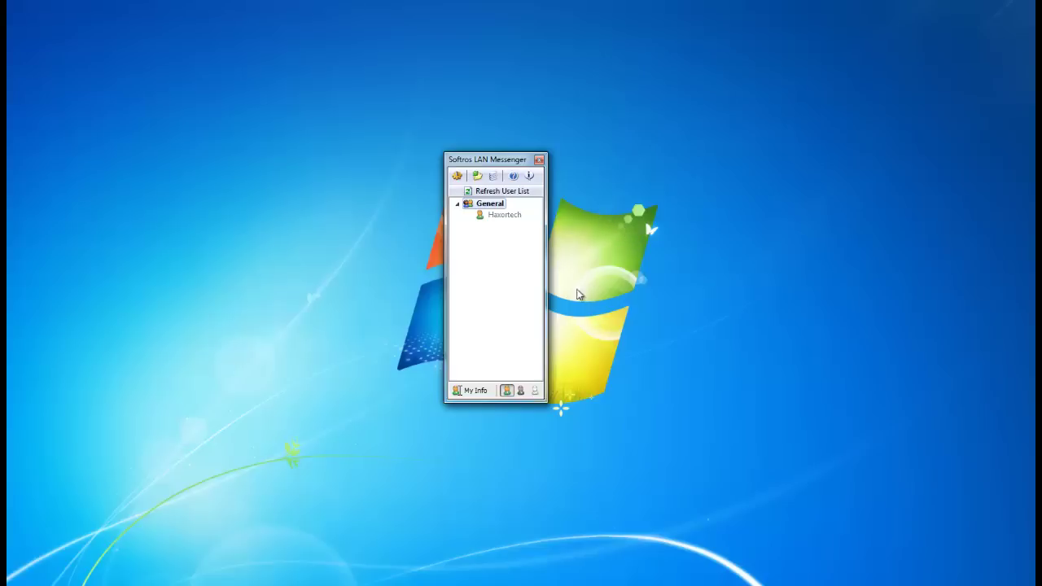
- Review the messenger's General, User Information, Messaging, File Transfer and Hot Keys settings, and close them without changes
left_click(457, 178)
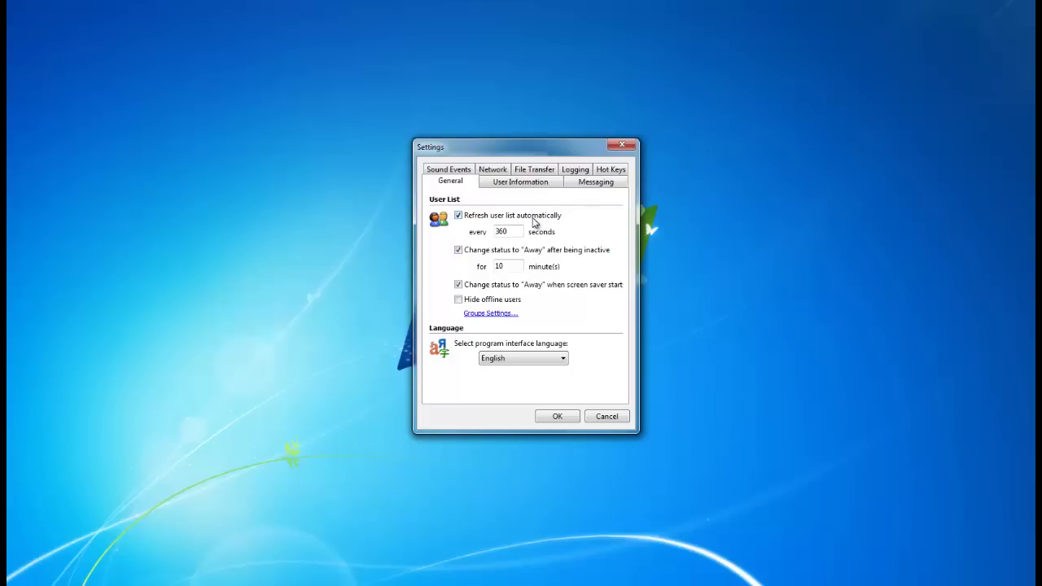
left_click(529, 191)
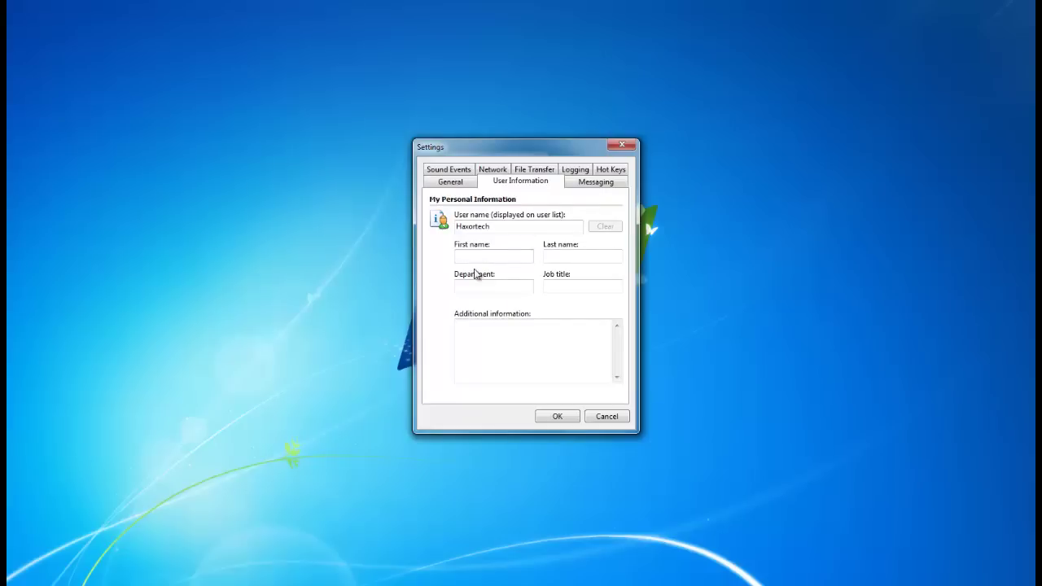
left_click(615, 185)
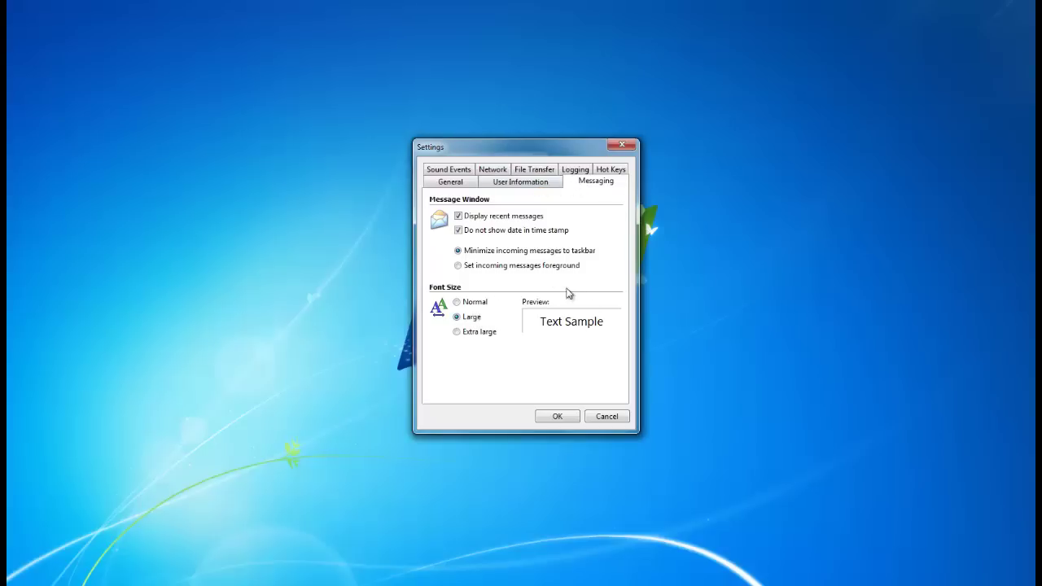
left_click(534, 169)
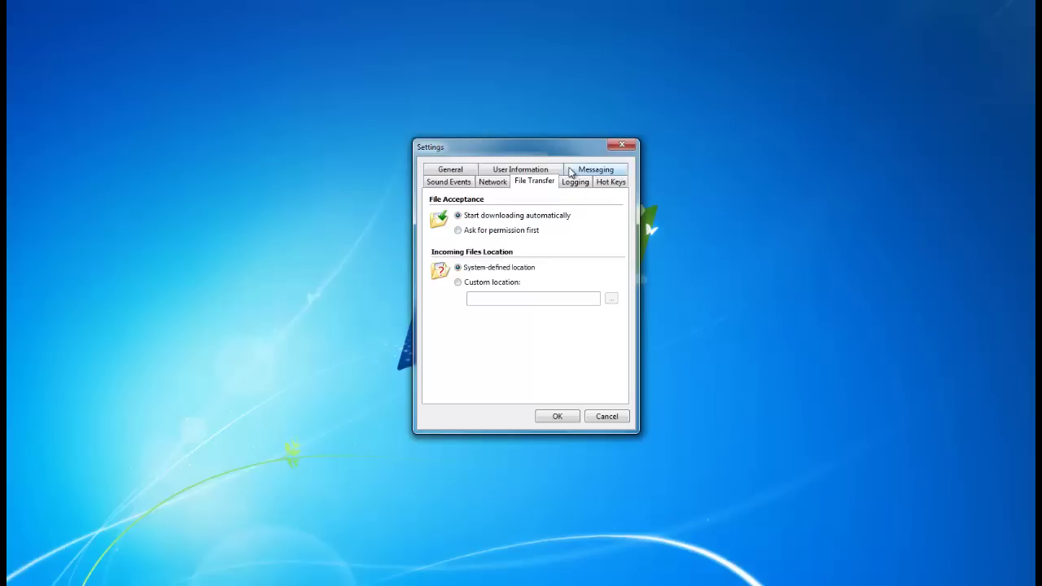
left_click(612, 182)
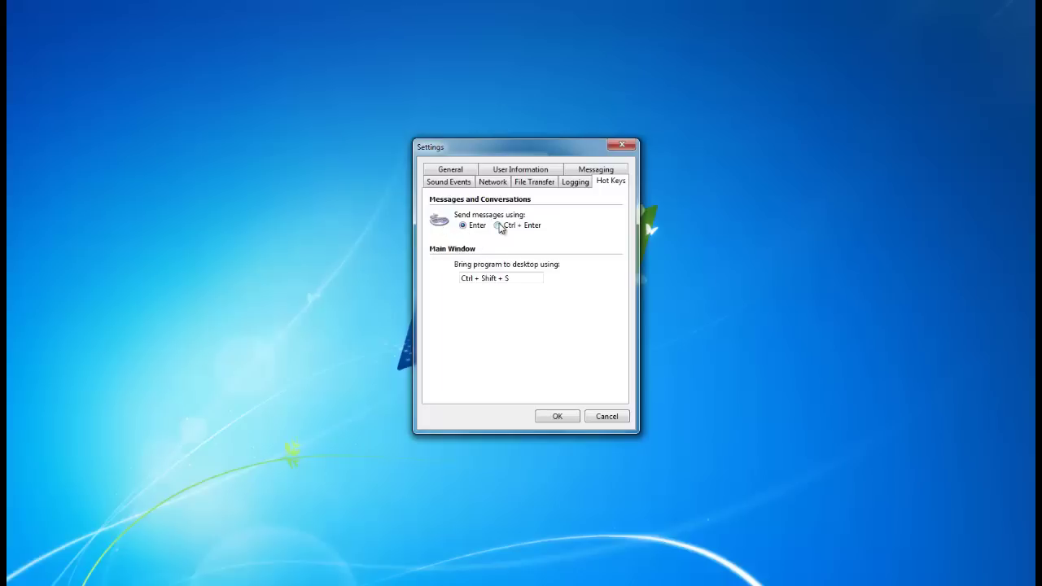
key("Escape")
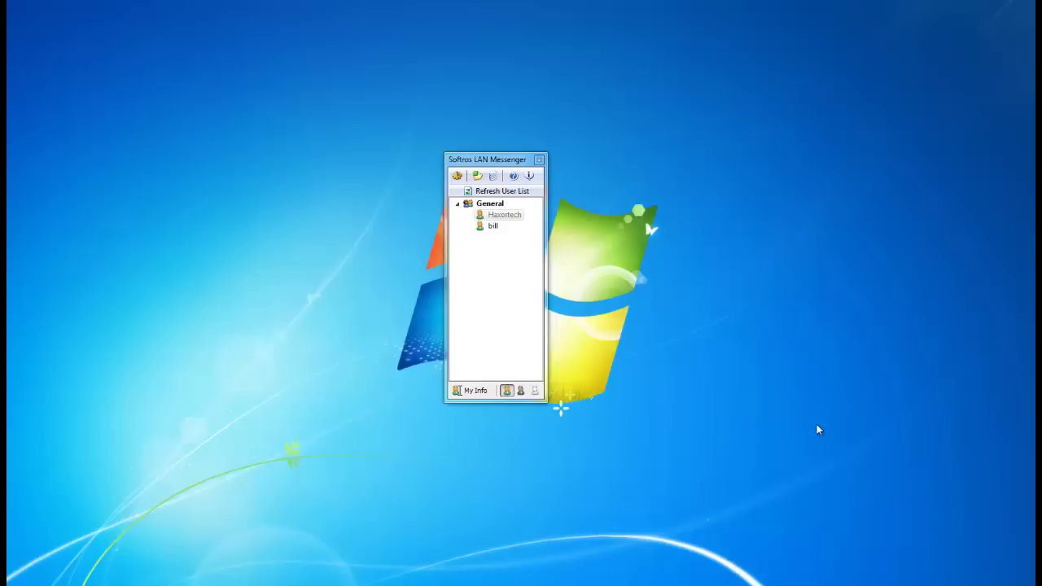
- Open a conversation with the other contact in the General group and send Wildlife.wmv using the drag-and-drop option
double_click(492, 226)
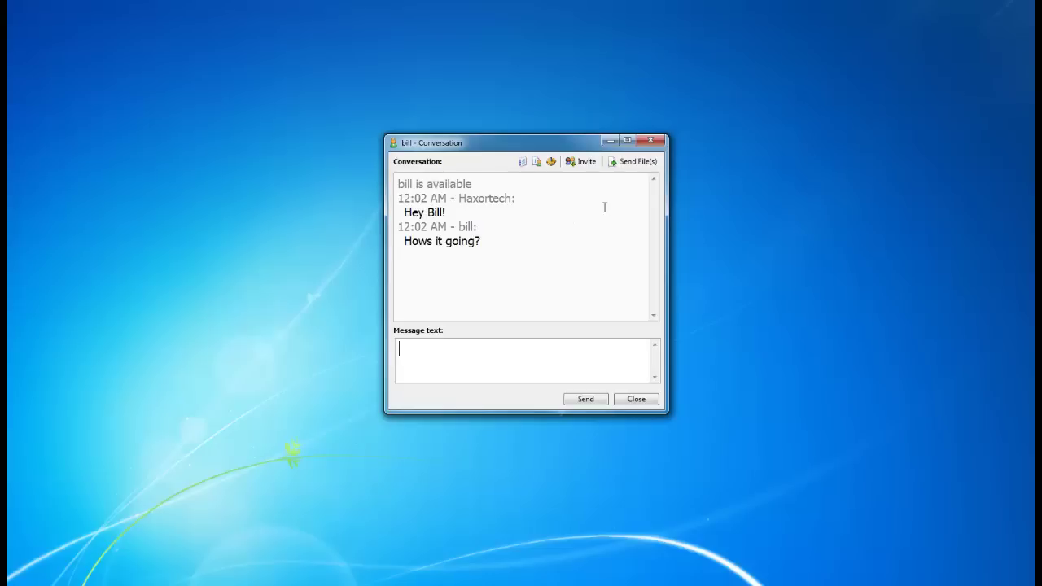
left_click(631, 161)
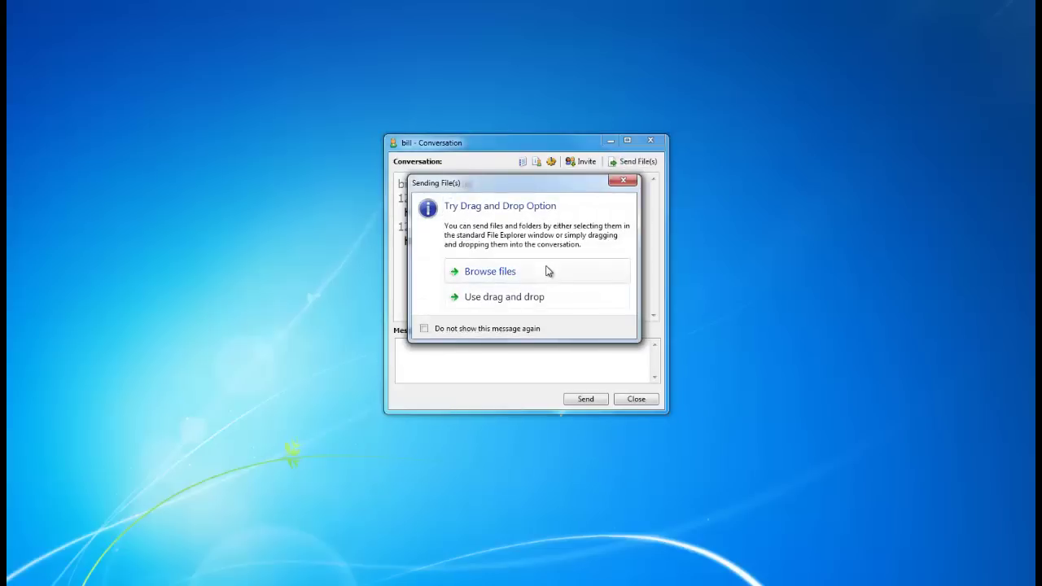
left_click(513, 297)
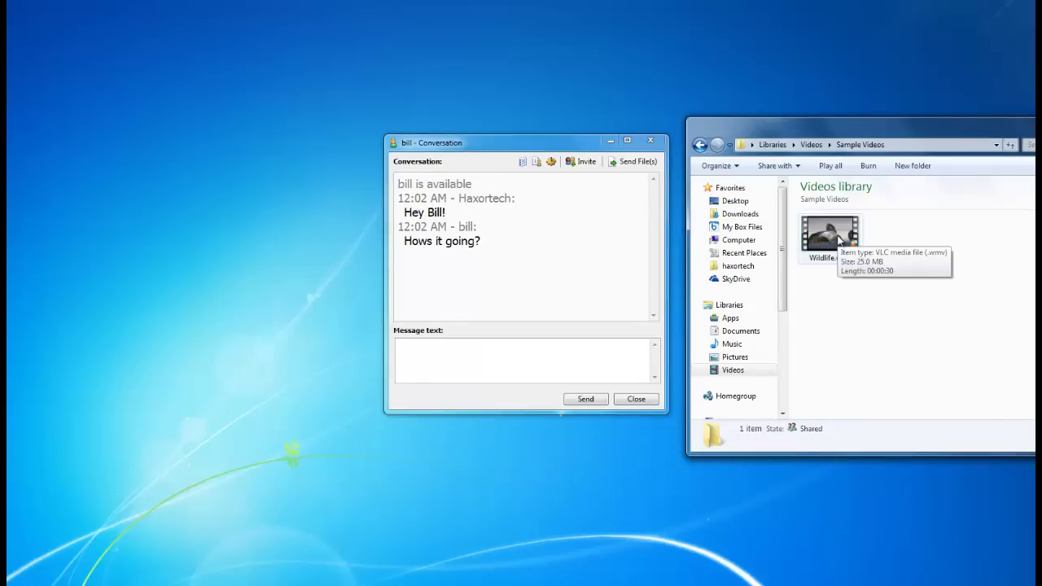
left_click(838, 236)
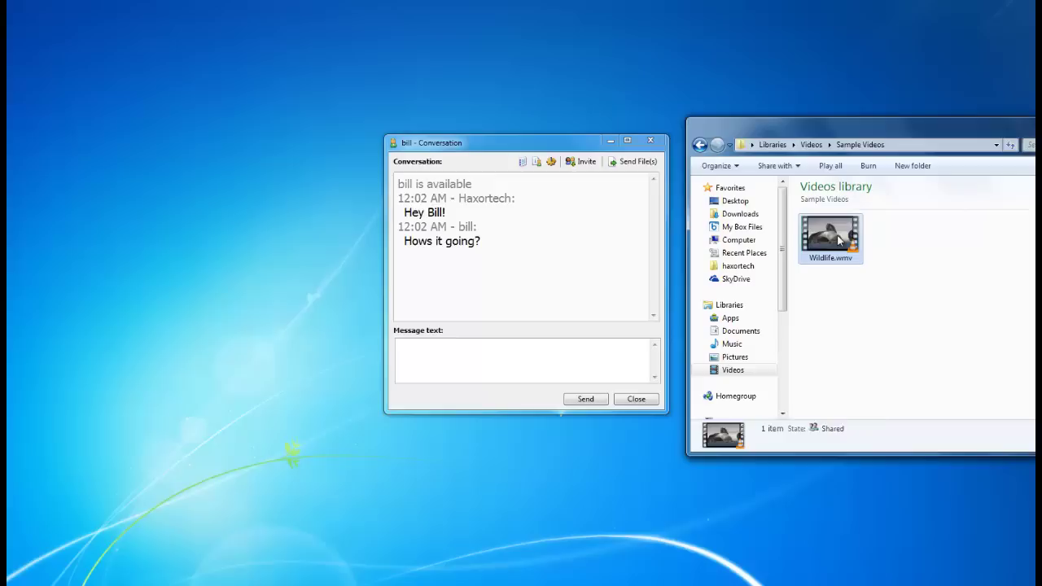
left_click_drag(839, 236, 488, 366)
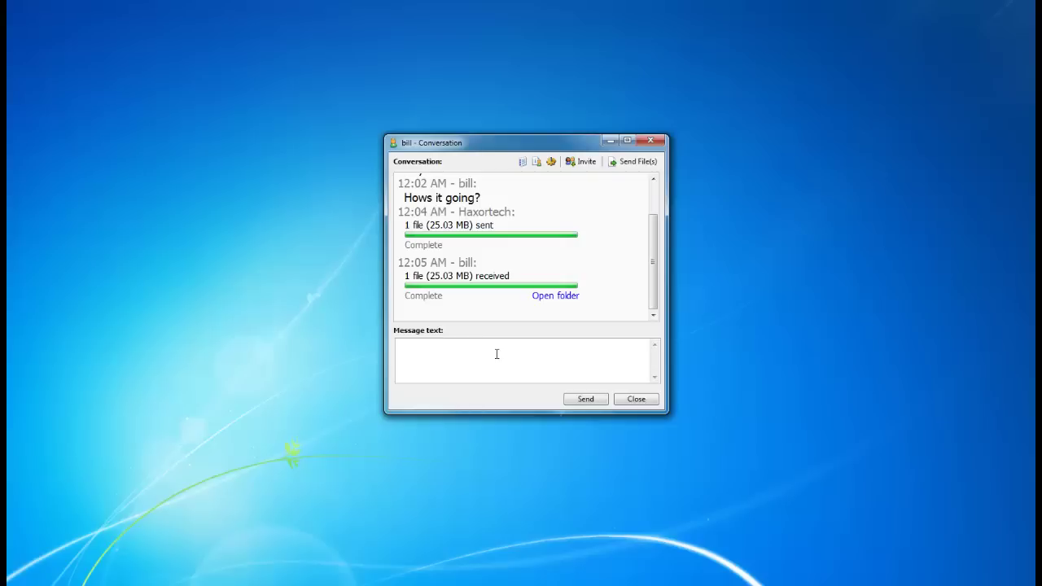
- Check the folder holding the received video file and the conversation's message history, closing each after viewing
left_click(547, 296)
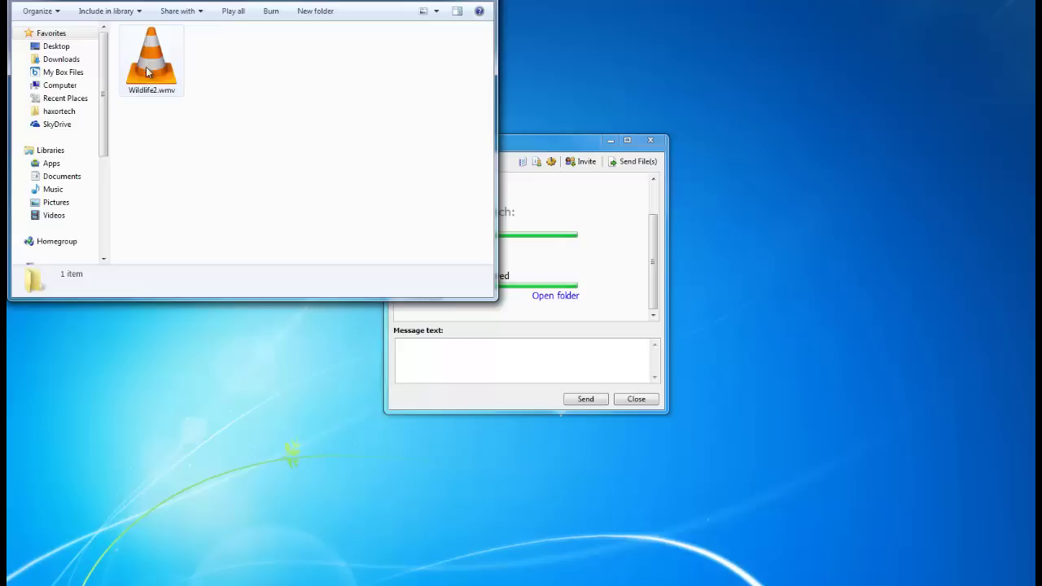
key("alt+F4")
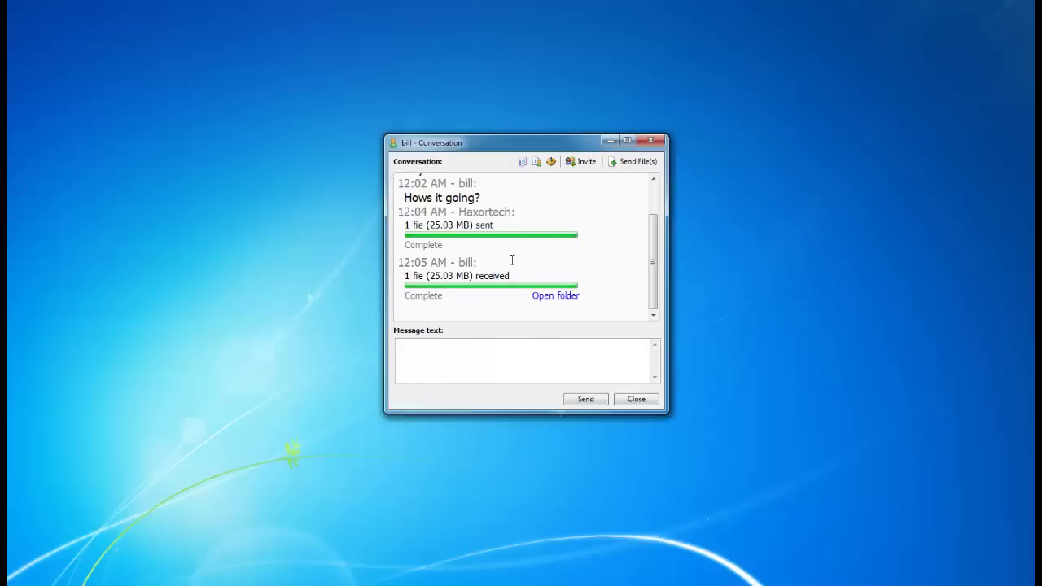
left_click(522, 162)
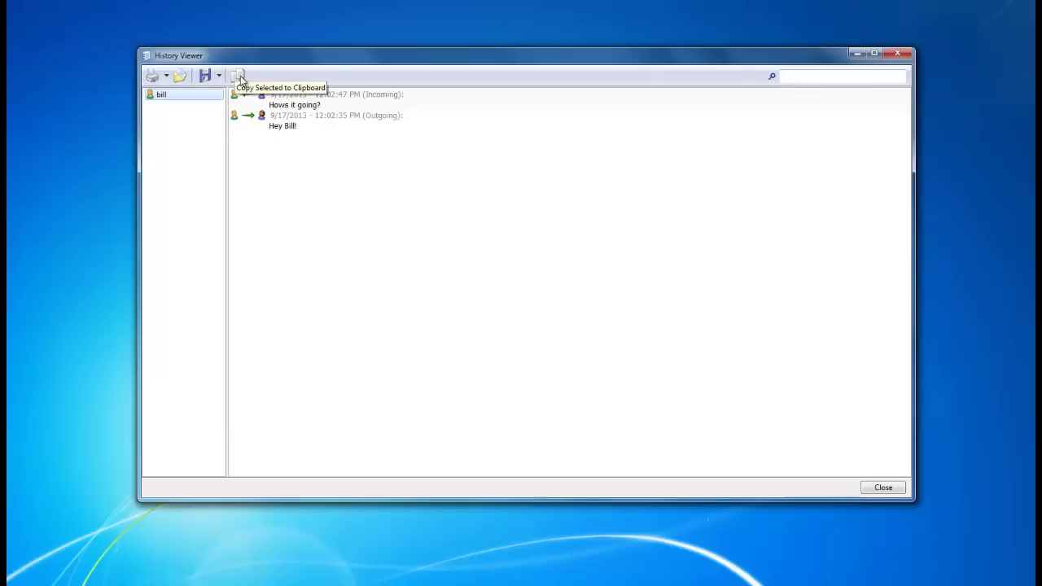
left_click(897, 53)
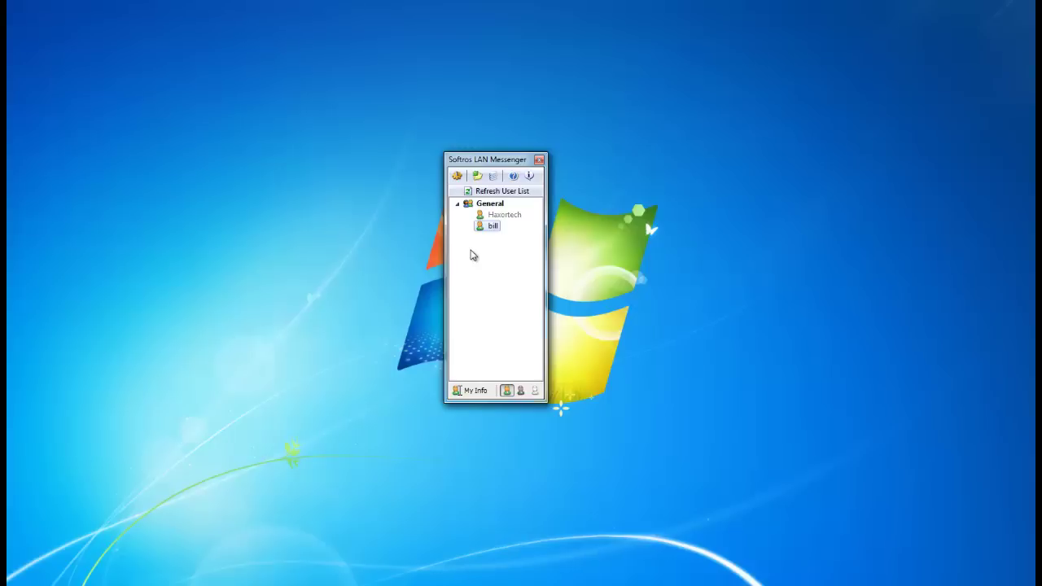
- Switch the personal status to away and to offline, and return it to available
left_click(520, 392)
left_click(507, 324)
mouse_move(509, 220)
left_click(534, 393)
left_click(513, 322)
left_click(507, 391)
- Send the broadcast message "Hey Everyone!" to the other contact in the General group
right_click(492, 232)
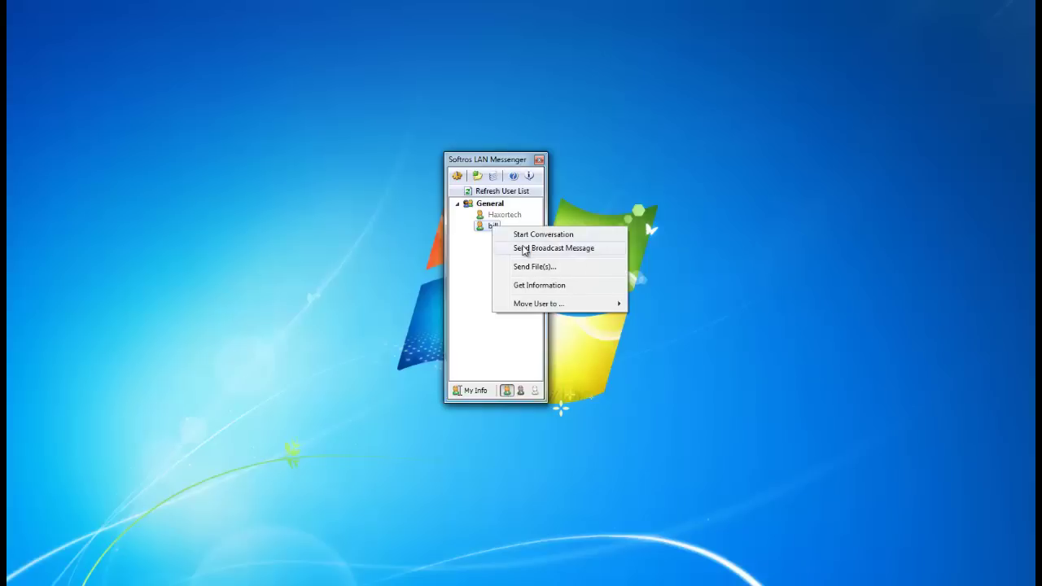
left_click(525, 248)
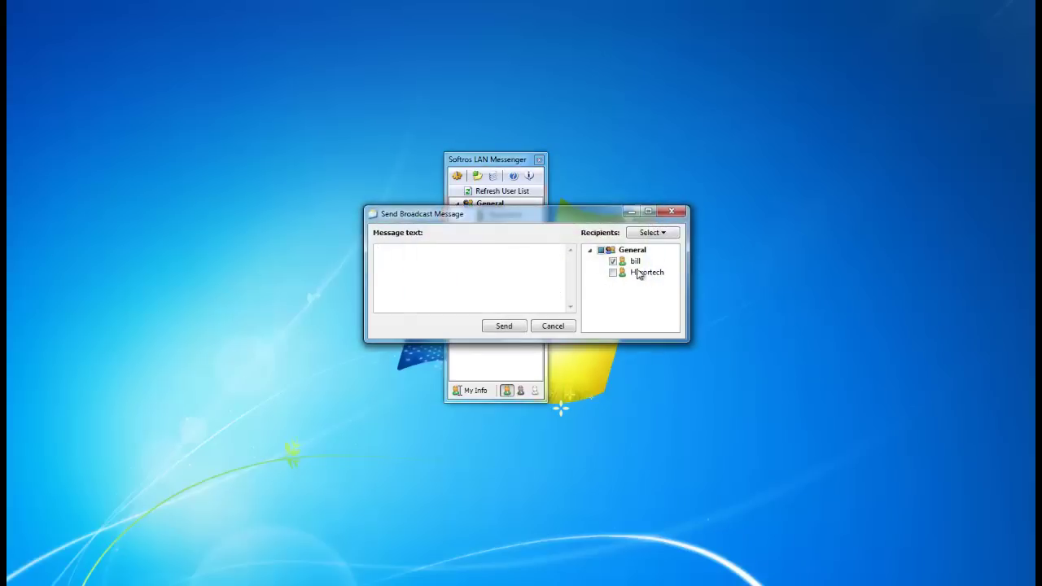
left_click(663, 235)
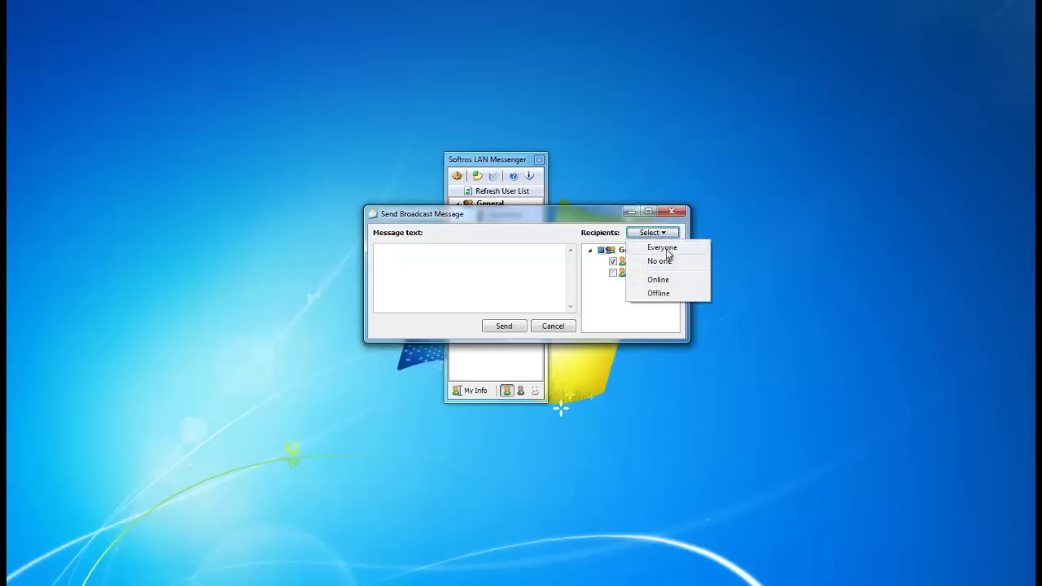
left_click(667, 250)
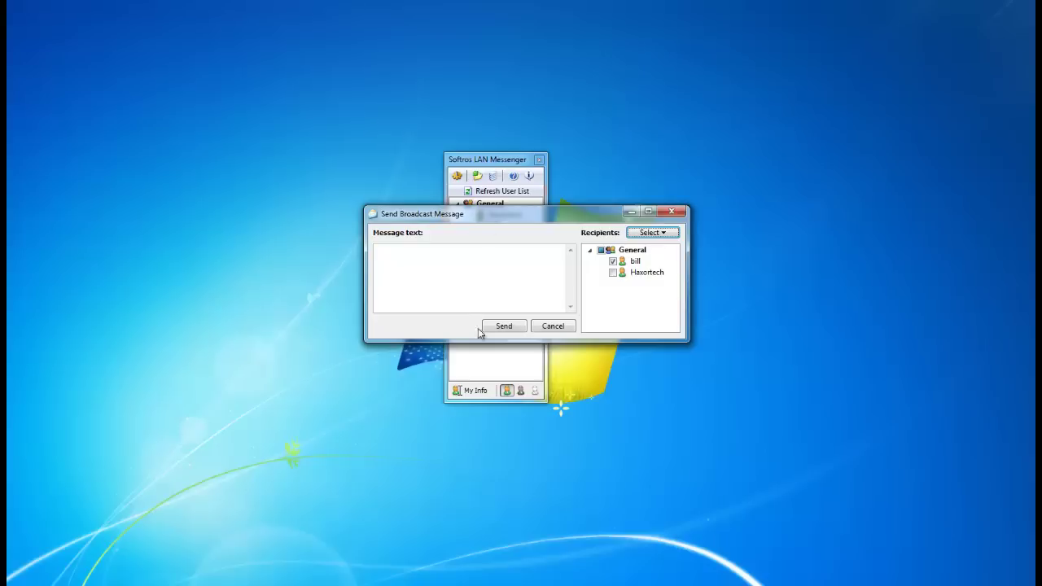
left_click(465, 281)
type("Hey Everyone!")
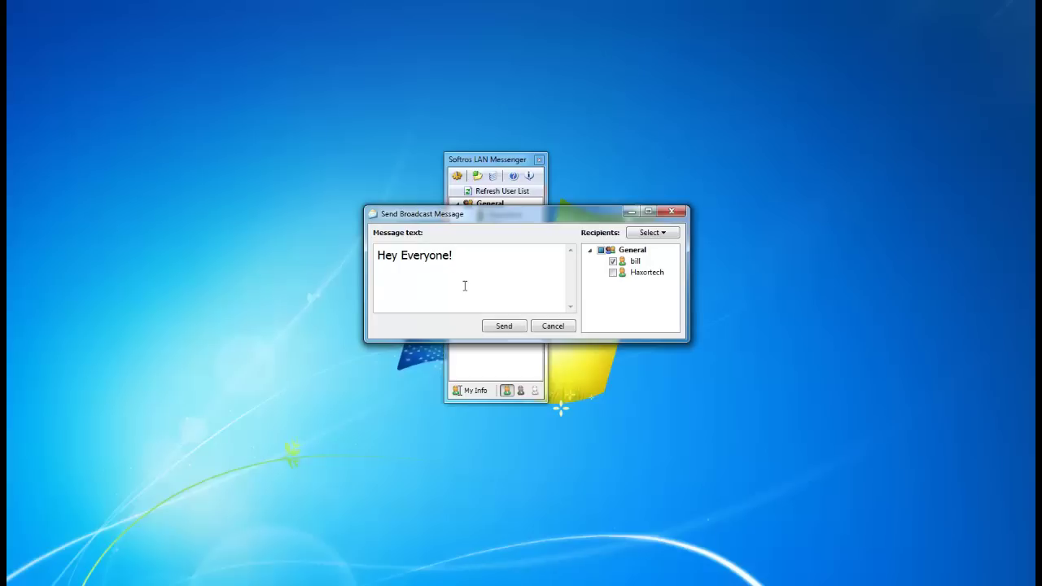
left_click(504, 326)
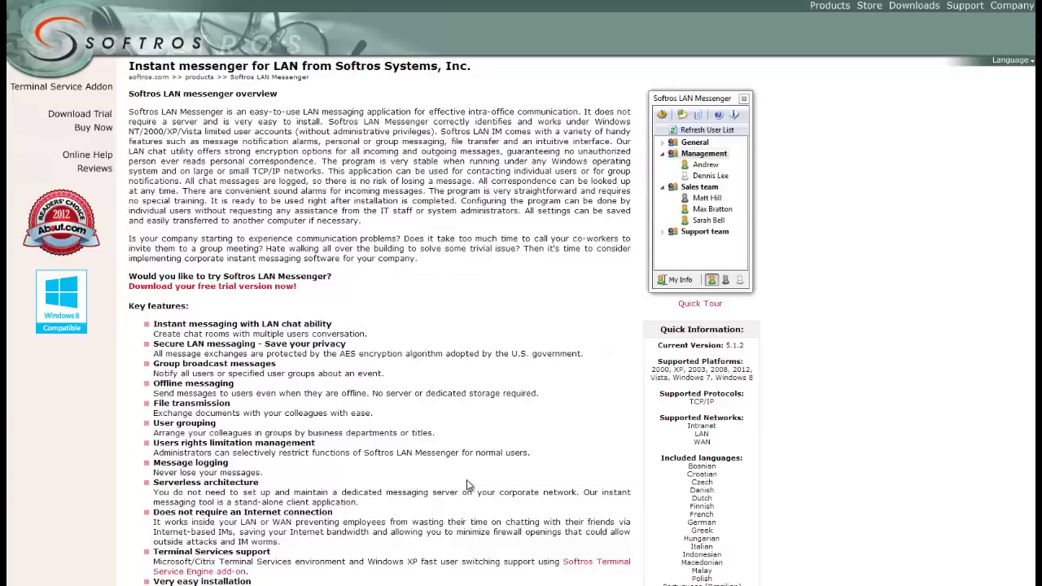